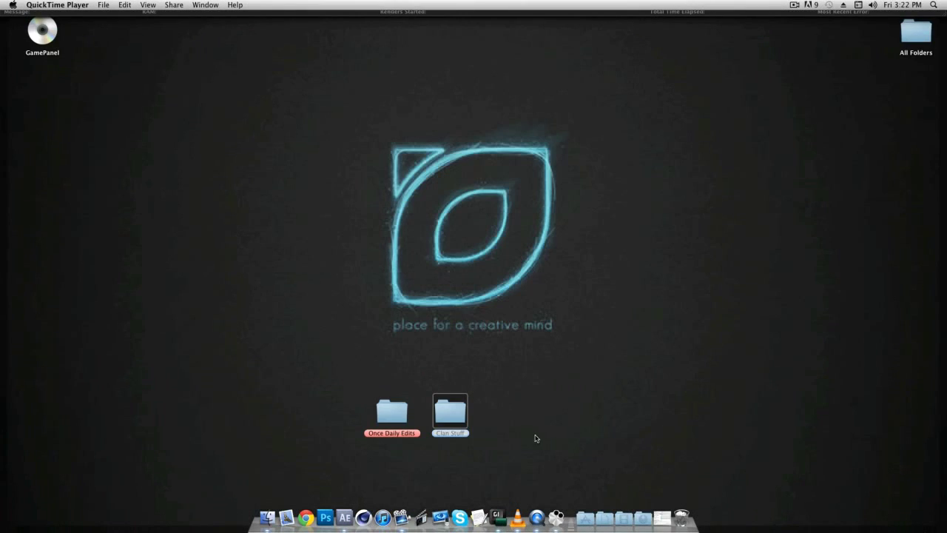
Step: Browse Clan Stuff > Ep 2 in Finder and open the clip Comp 1_13_1_1.mp4
double_click(437, 416)
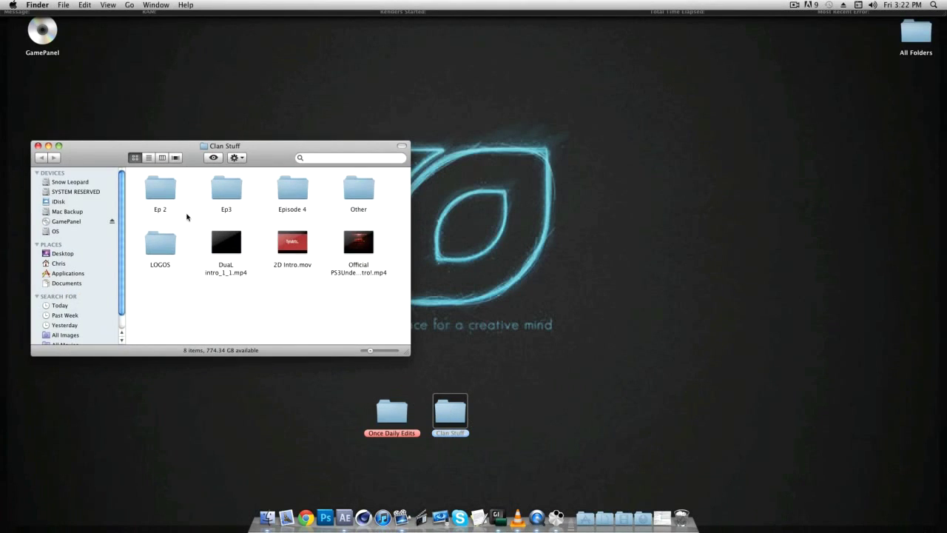
double_click(166, 198)
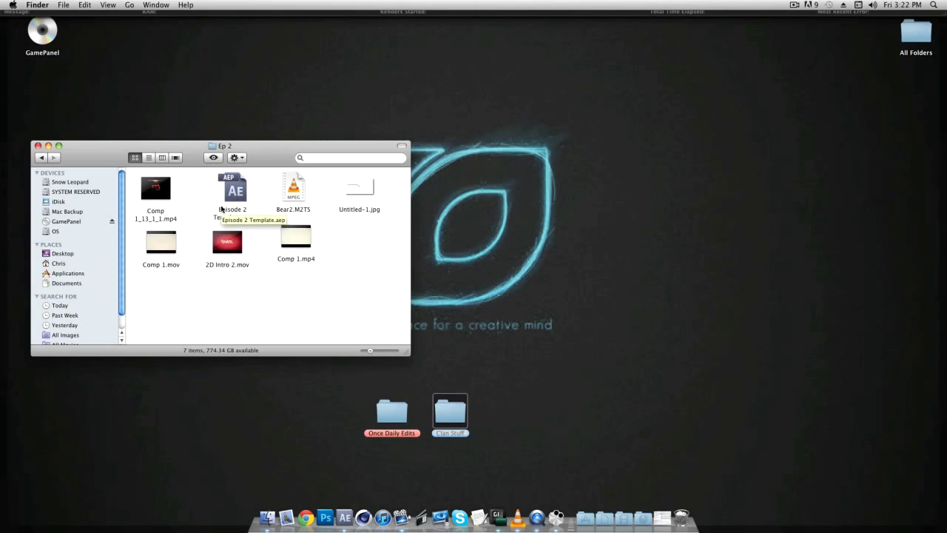
double_click(155, 191)
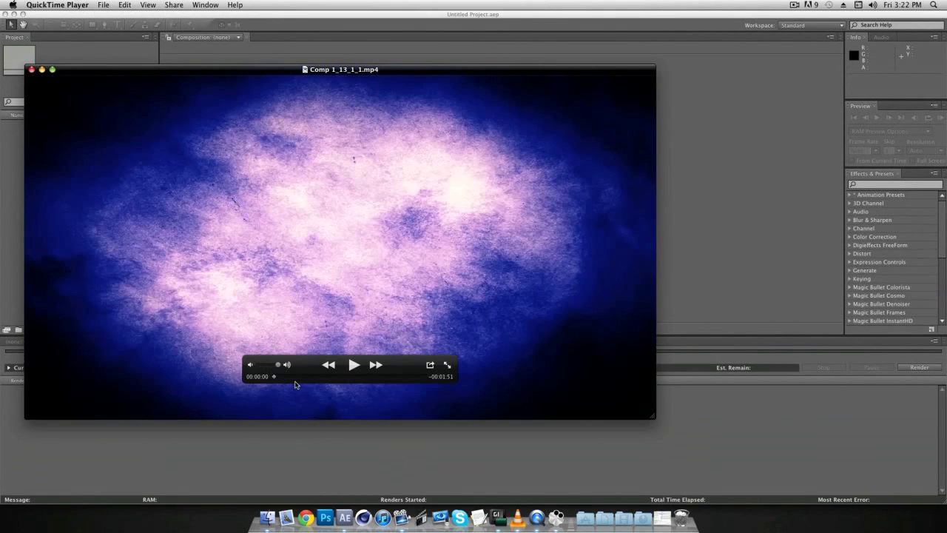
Step: Play Comp 1_13_1_1.mp4 in QuickTime with the volume turned down
click(353, 365)
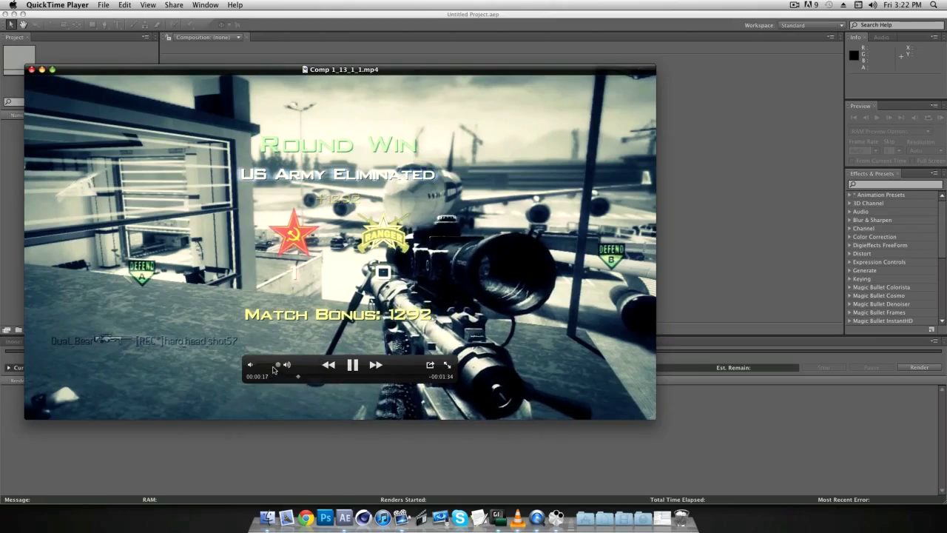
drag(278, 365, 263, 366)
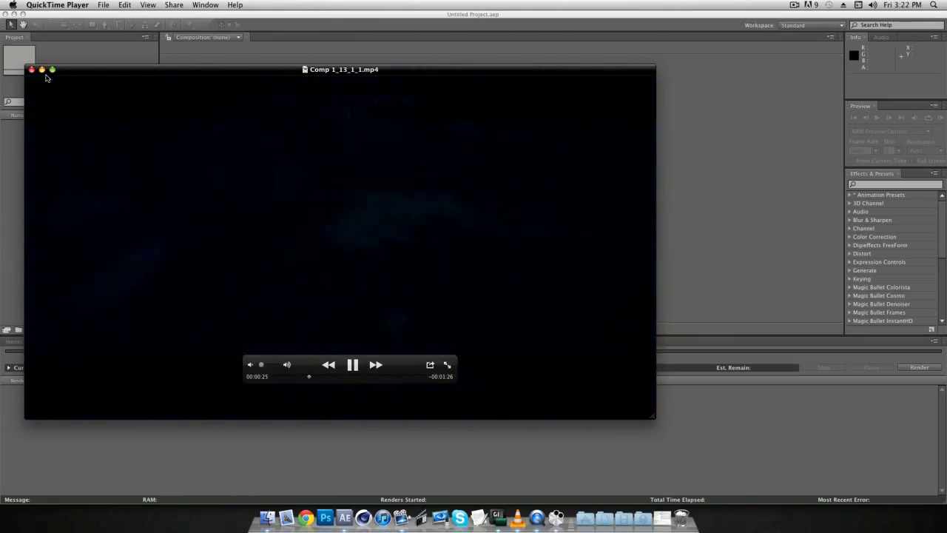
Step: Close the QuickTime preview and the Ep 2 Finder window
click(31, 68)
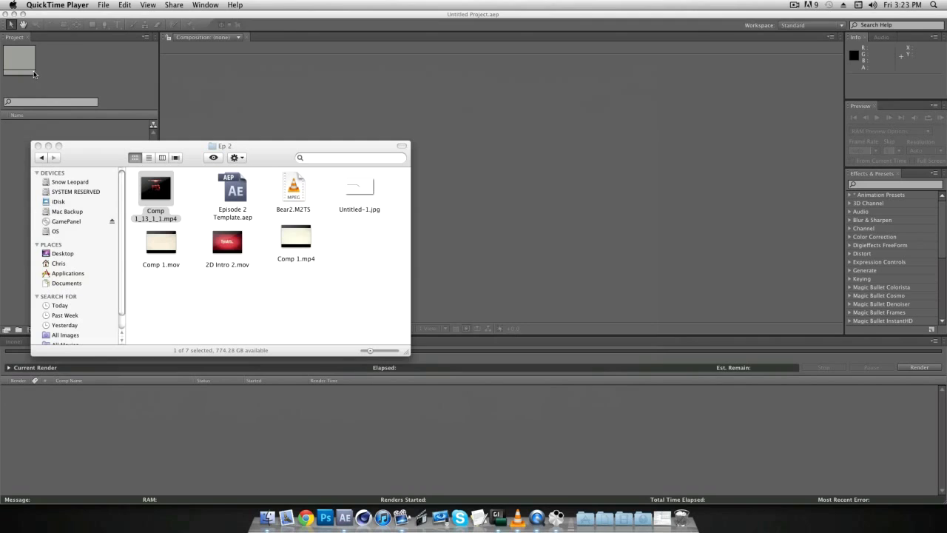
click(39, 146)
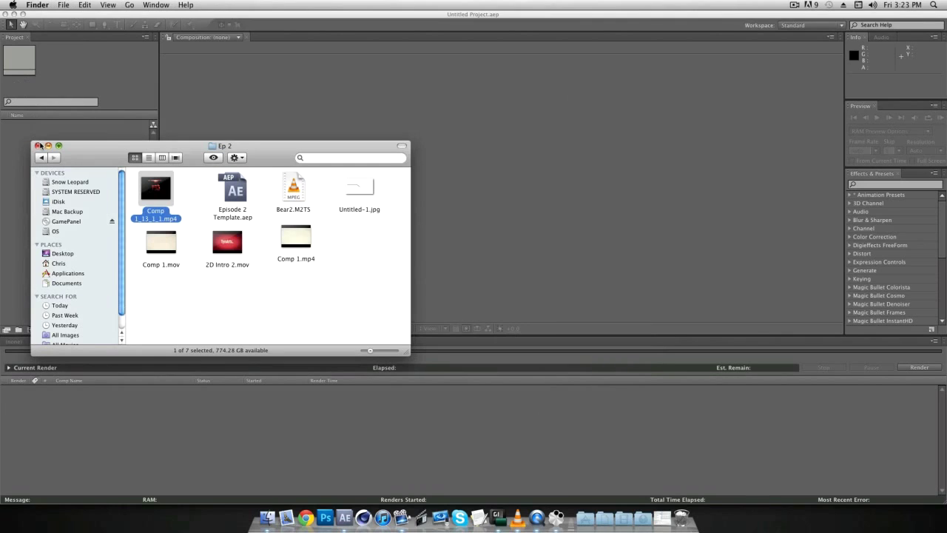
click(39, 145)
Step: Import the coz.M2TS footage into the project via Import > File, dismissing the crash report
right_click(36, 149)
mouse_move(75, 183)
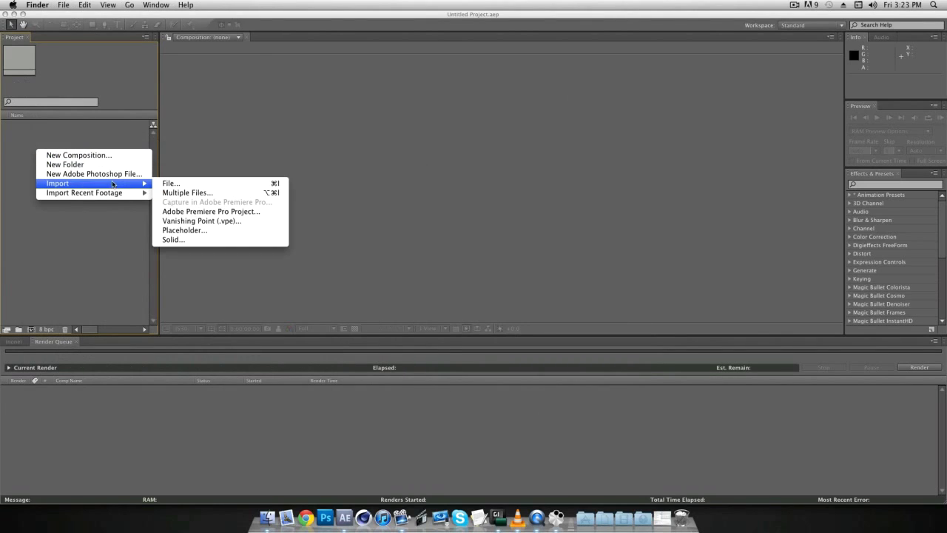
click(171, 183)
scroll(447, 180, down, 5)
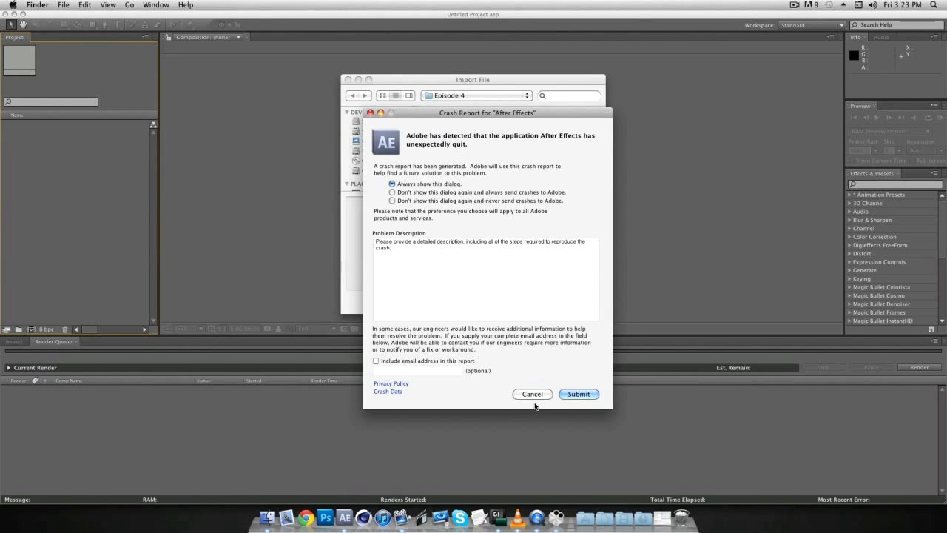
click(536, 397)
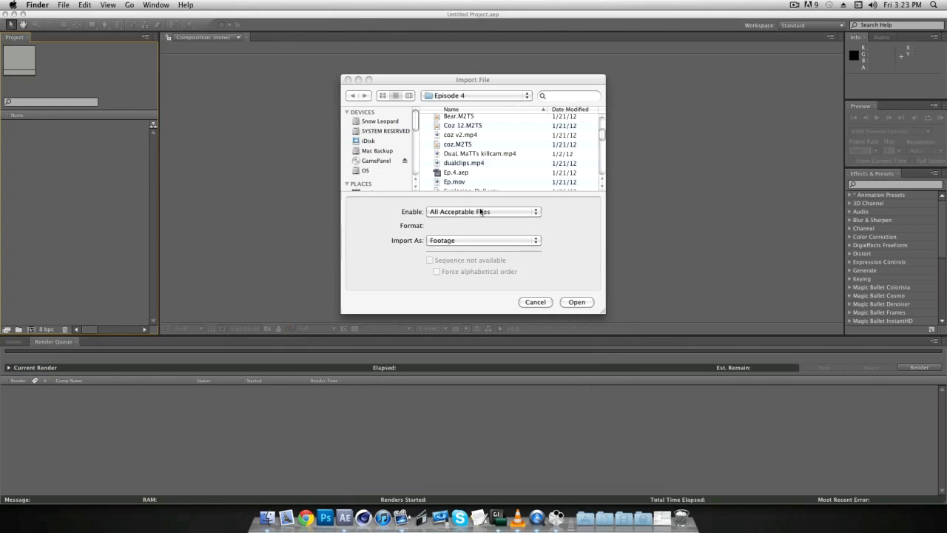
click(463, 145)
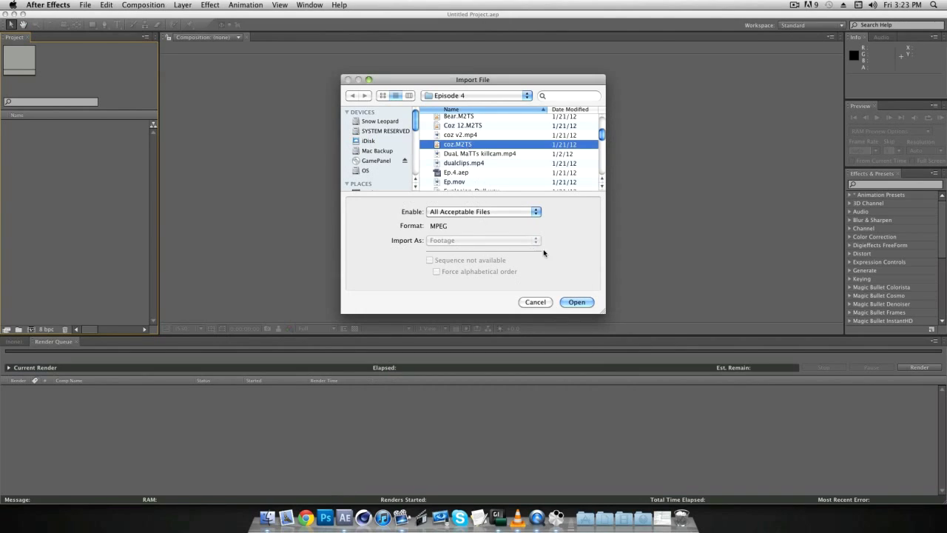
click(578, 301)
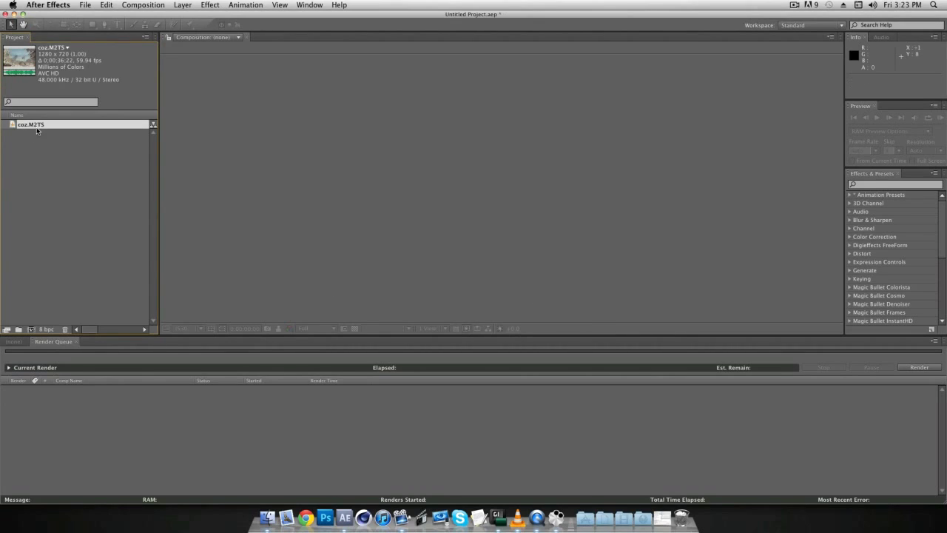
Step: Create a coz composition from coz.M2TS, scale its layer to 101%, and scrub the timeline
drag(37, 131, 31, 329)
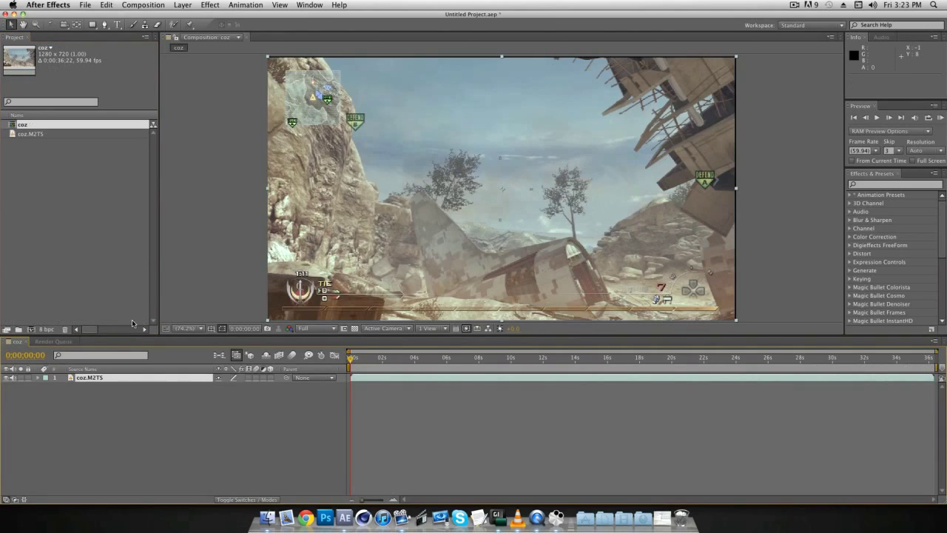
key(s)
click(232, 386)
text(101)
key(Return)
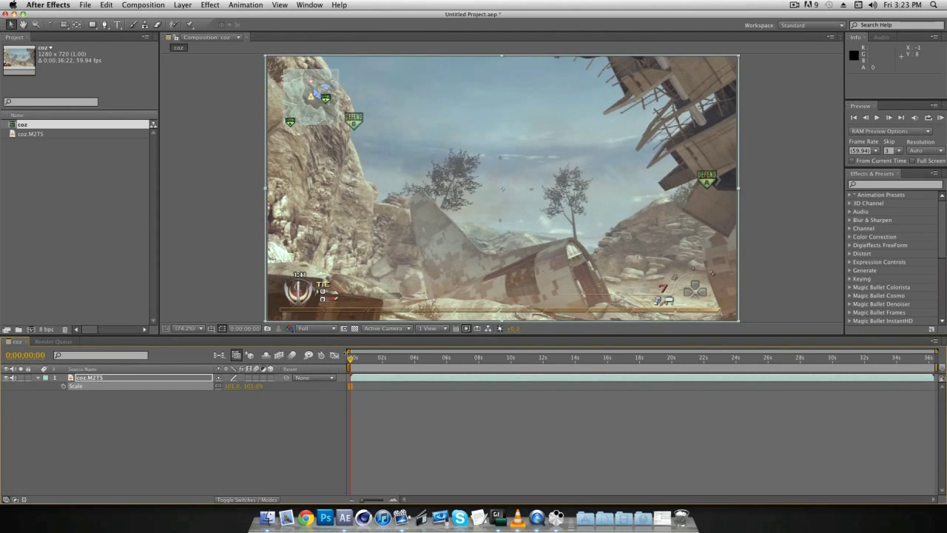
drag(348, 357, 655, 358)
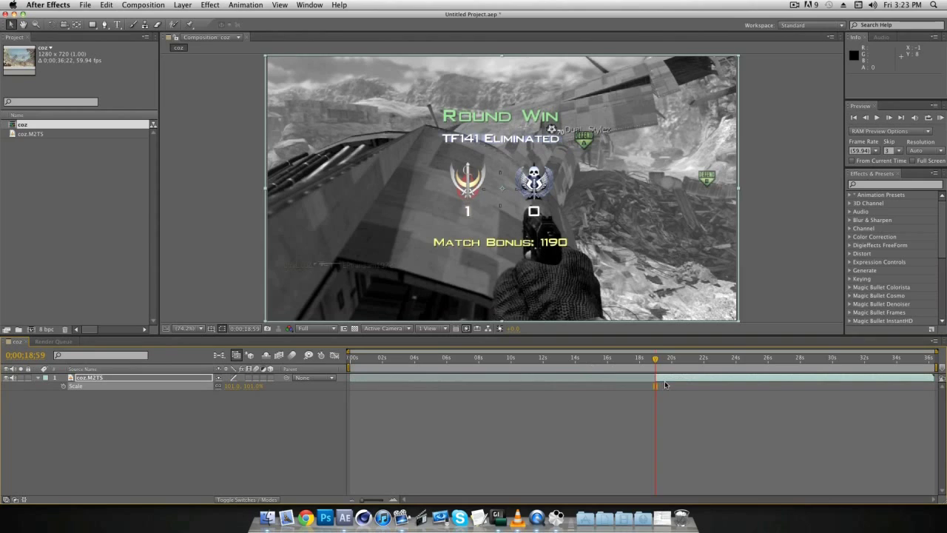
Step: Set the work area from 0:00:18:59 to the round-winning kill frame near 28 seconds
key(b)
click(805, 362)
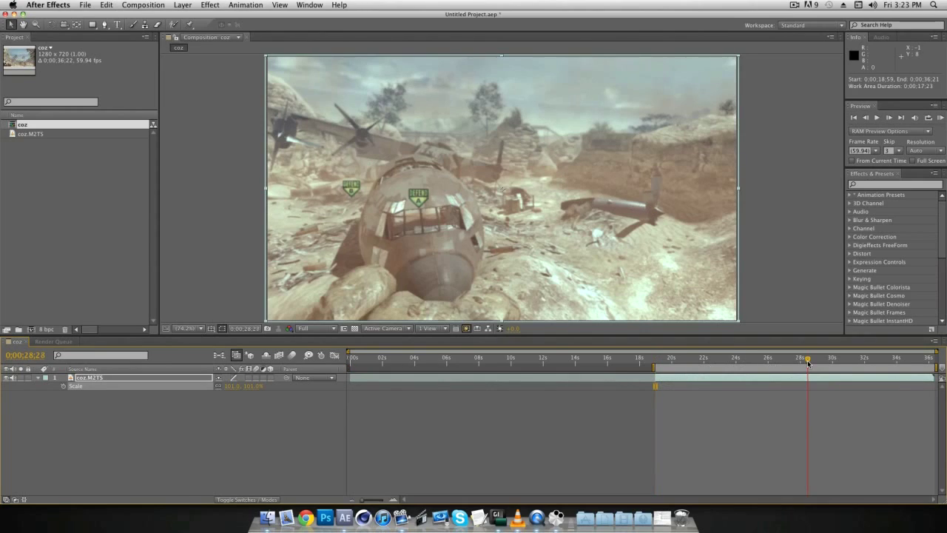
drag(805, 362, 800, 361)
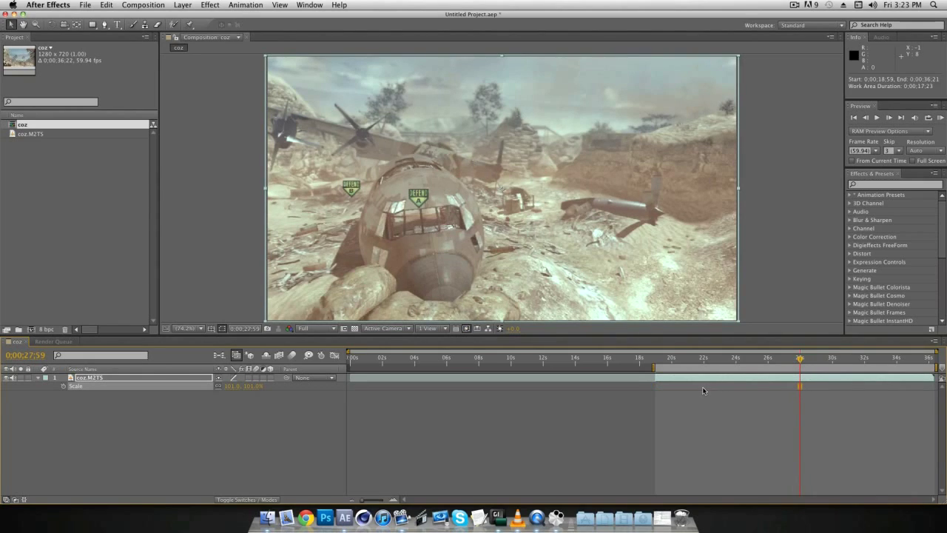
key(alt+bracketright)
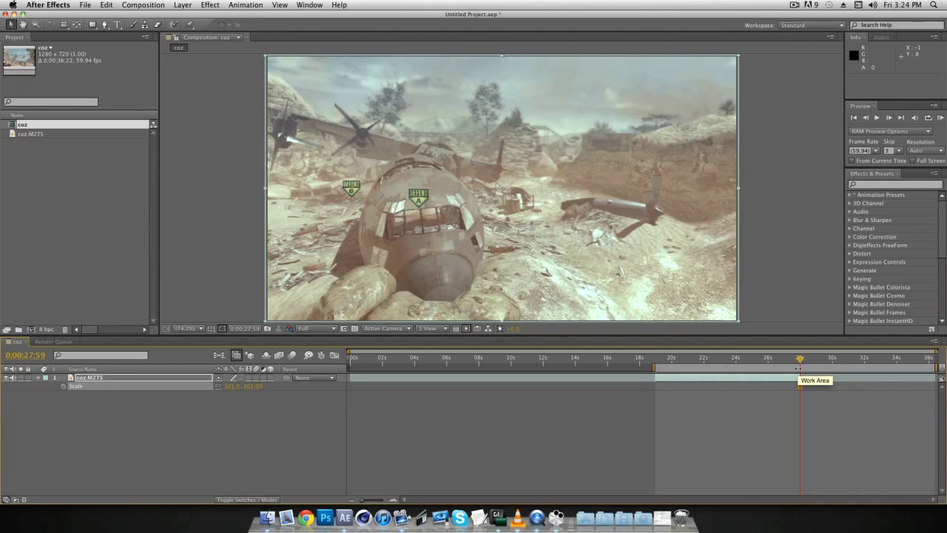
Step: Trim the composition to the work area and scrub back toward the kill cam
right_click(731, 368)
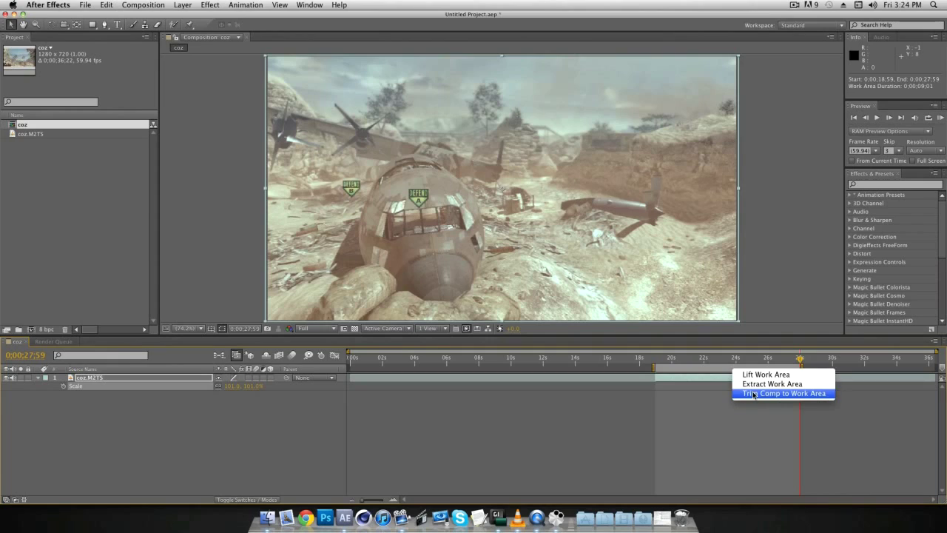
click(754, 393)
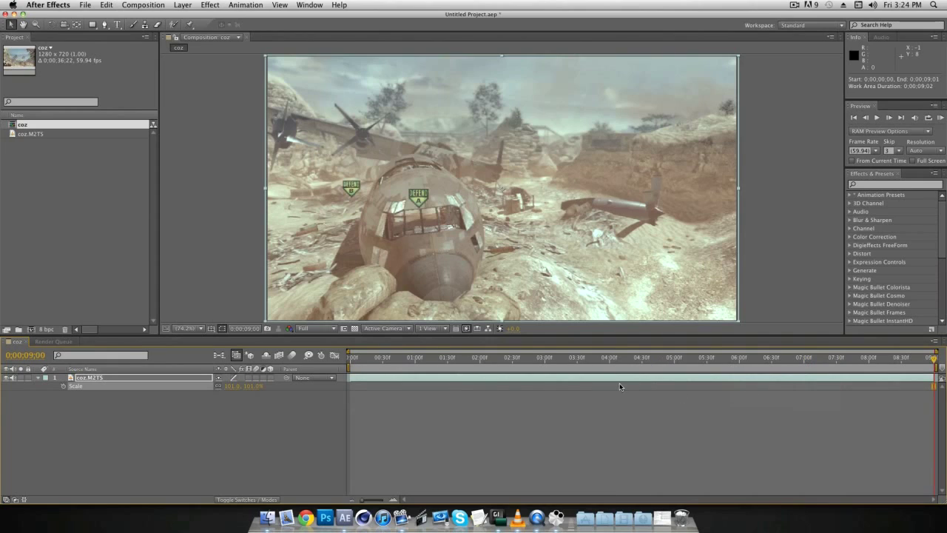
drag(368, 358, 656, 351)
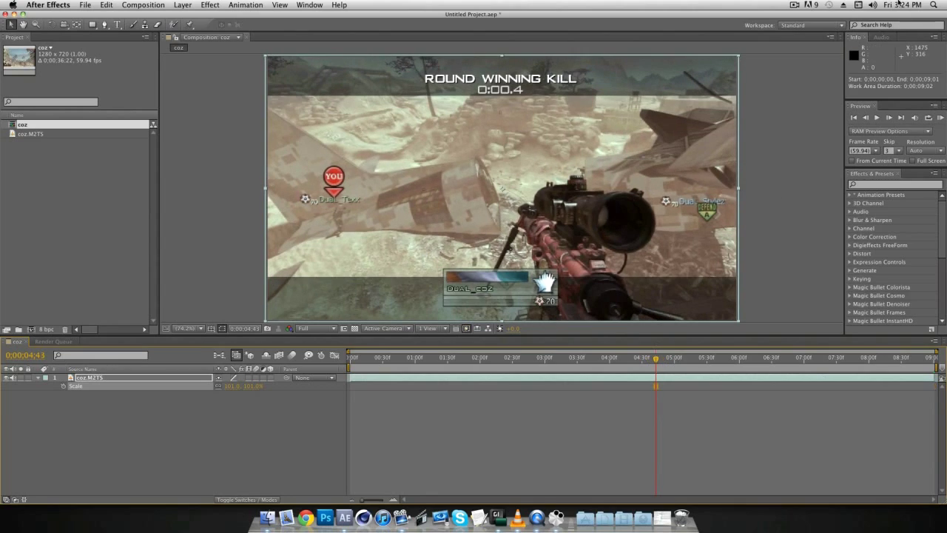
Step: Step frame by frame to the kill shot at 0:00:04:45 and search effects for 'cc ligh'
click(889, 117)
click(890, 117)
click(890, 119)
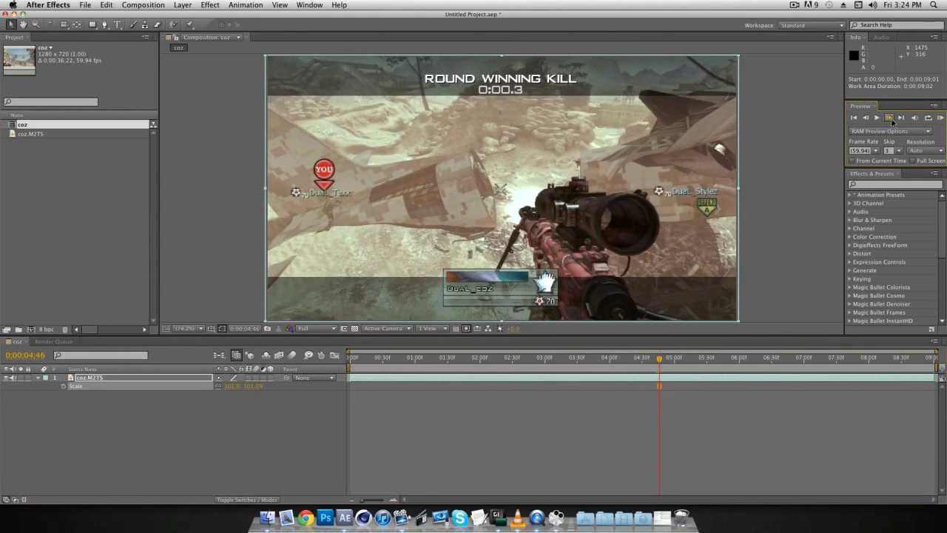
click(891, 118)
click(867, 118)
click(869, 119)
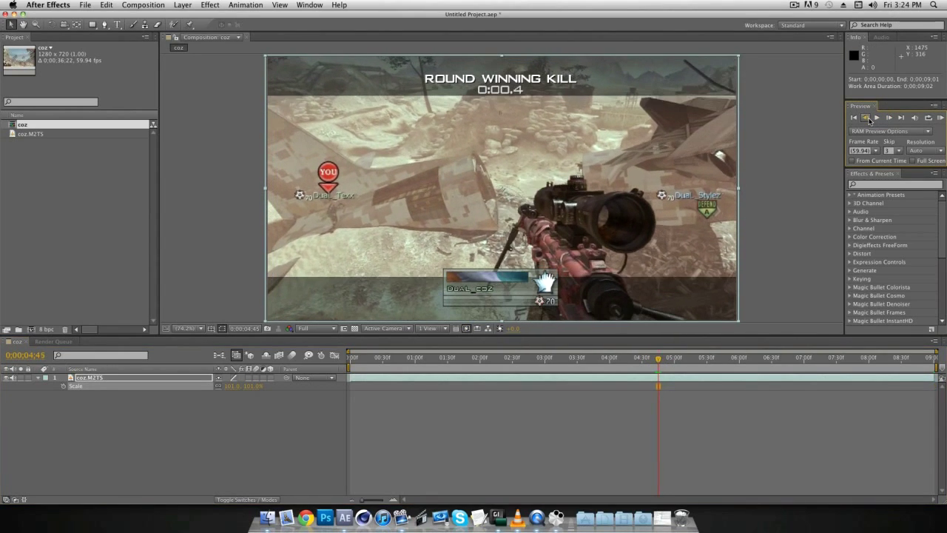
click(884, 186)
text(cc ligh)
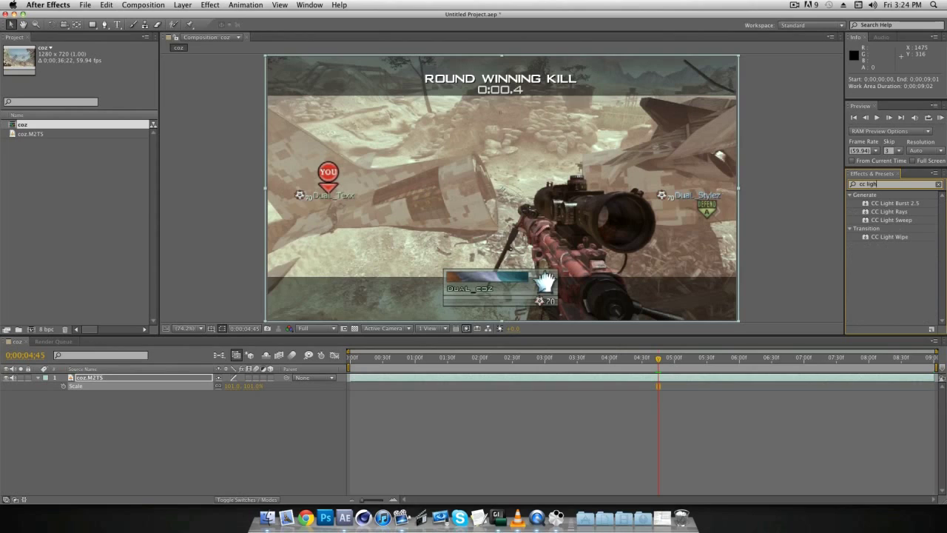
Step: Apply CC Light Burst 2.5, keyframing Ray Length 0 at the kill shot and 65 one frame later
drag(888, 208, 574, 214)
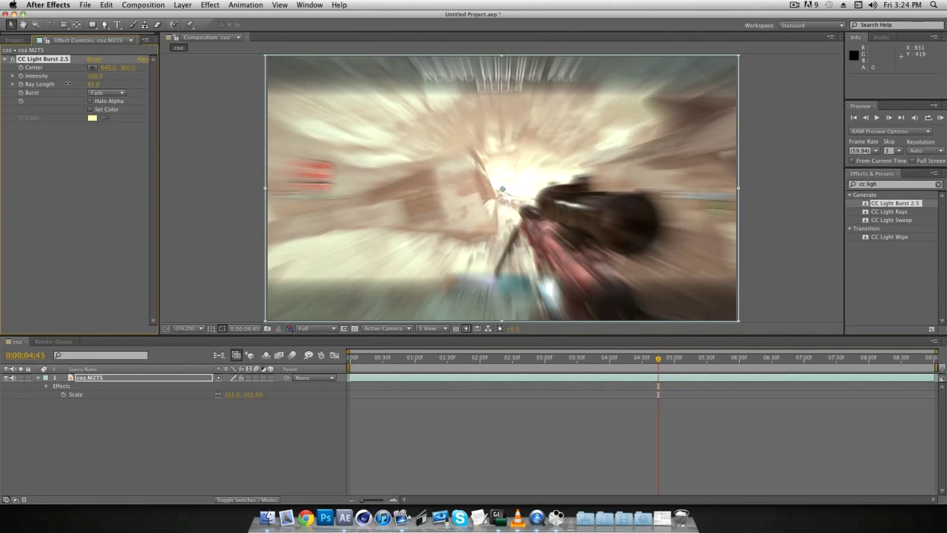
drag(68, 84, 65, 84)
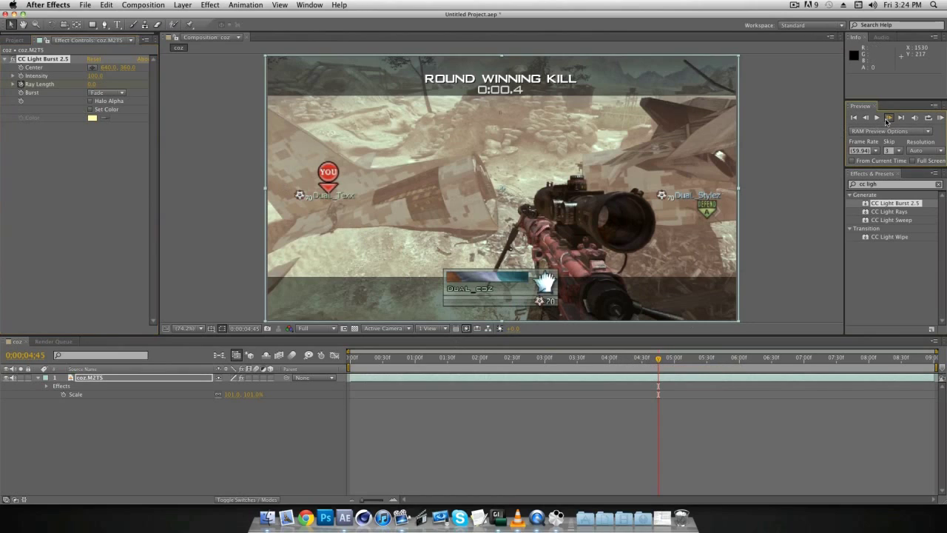
key(Page_Down)
click(92, 87)
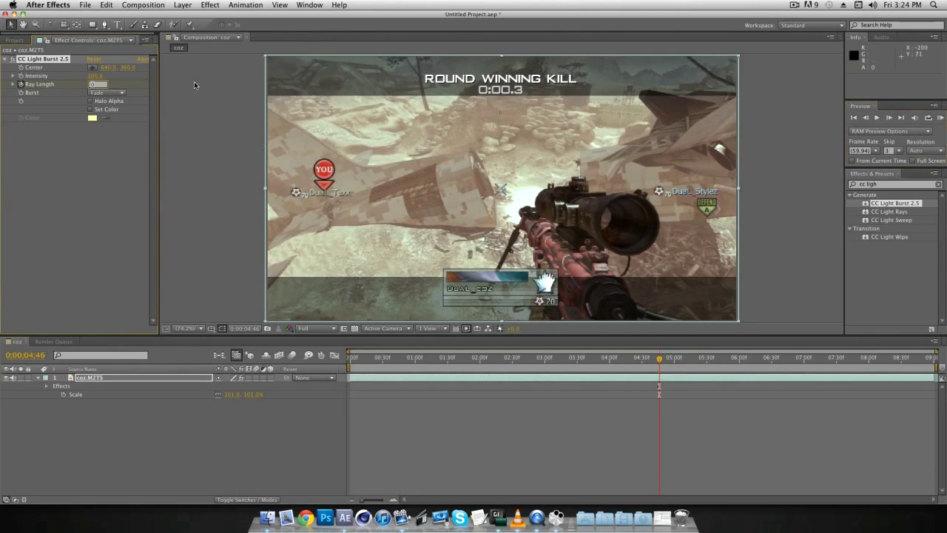
text(65)
key(Return)
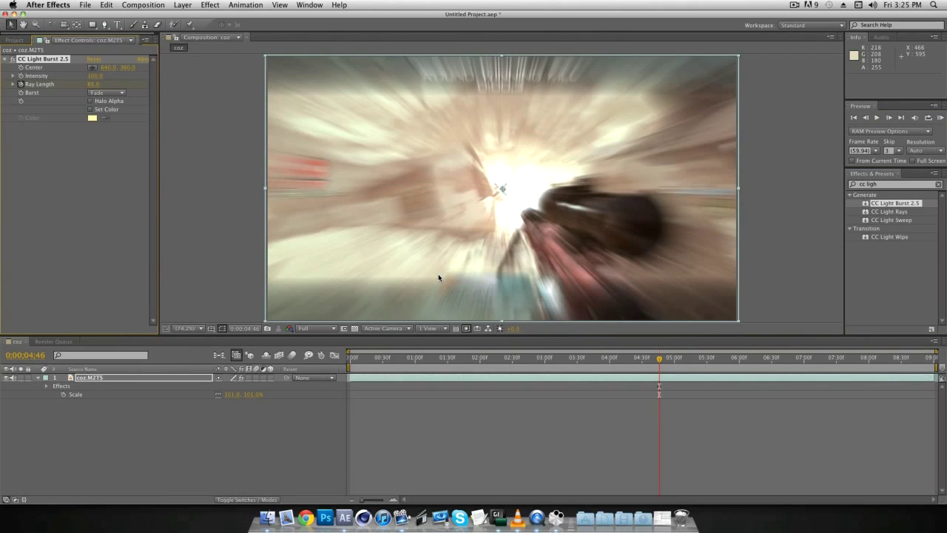
Step: Keyframe Ray Length back to 0 later in the clip to end the flash
drag(663, 360, 712, 359)
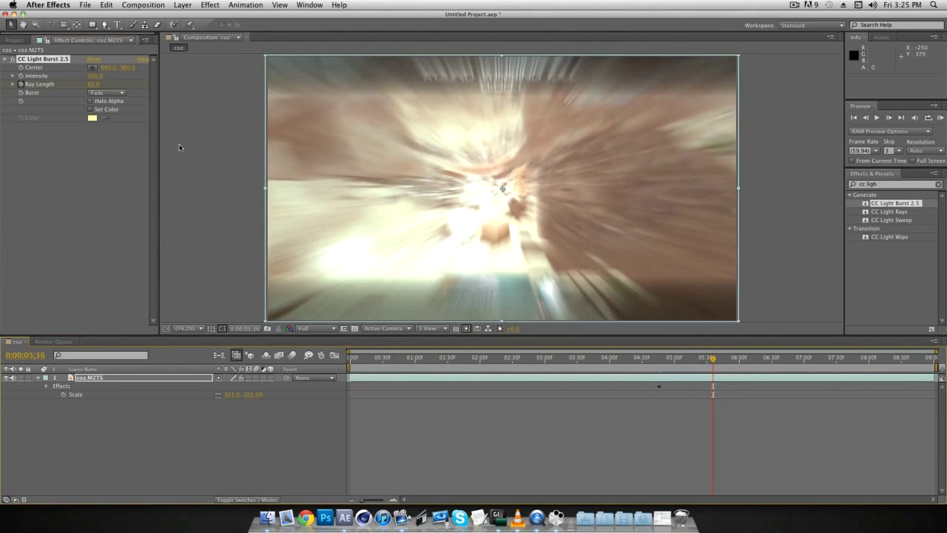
click(94, 84)
text(0)
key(Return)
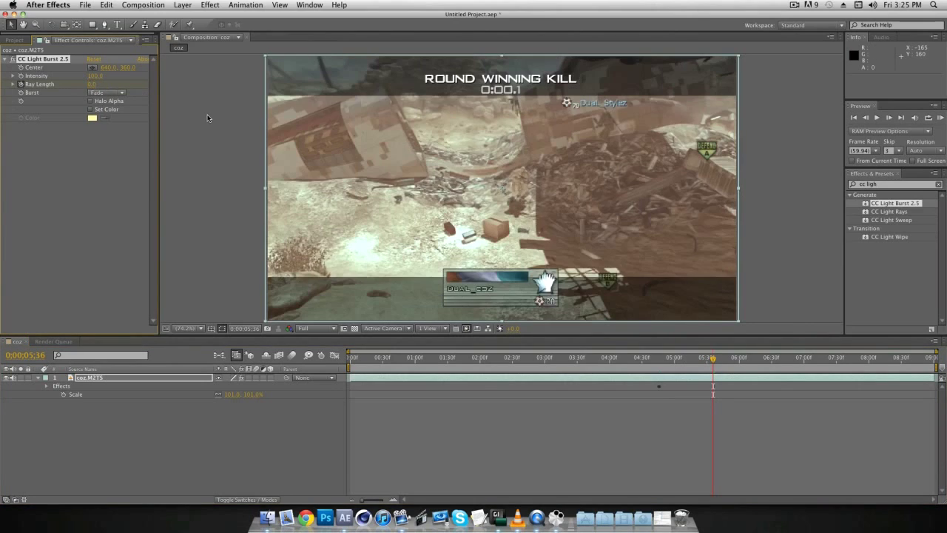
Step: Grade the clip with the Magic Bullet Looks EP.3 look
click(213, 6)
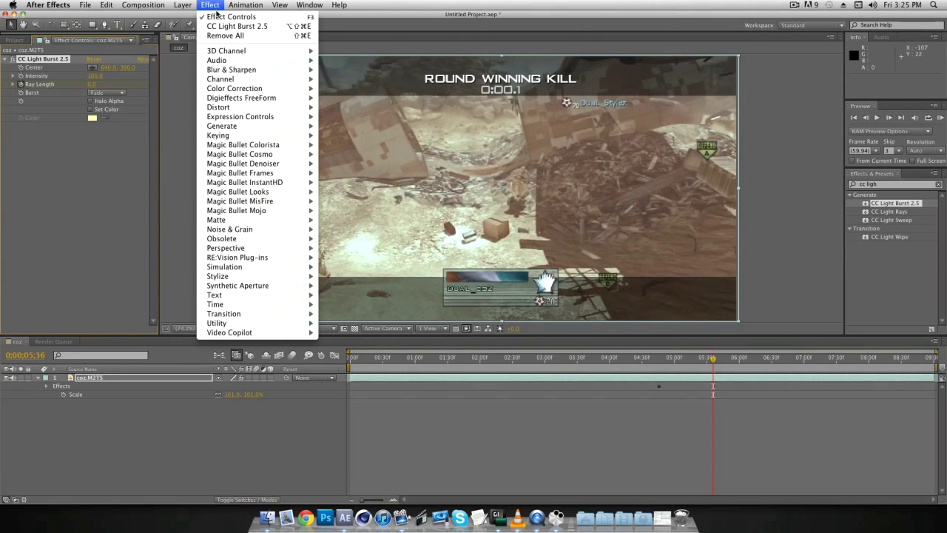
mouse_move(255, 191)
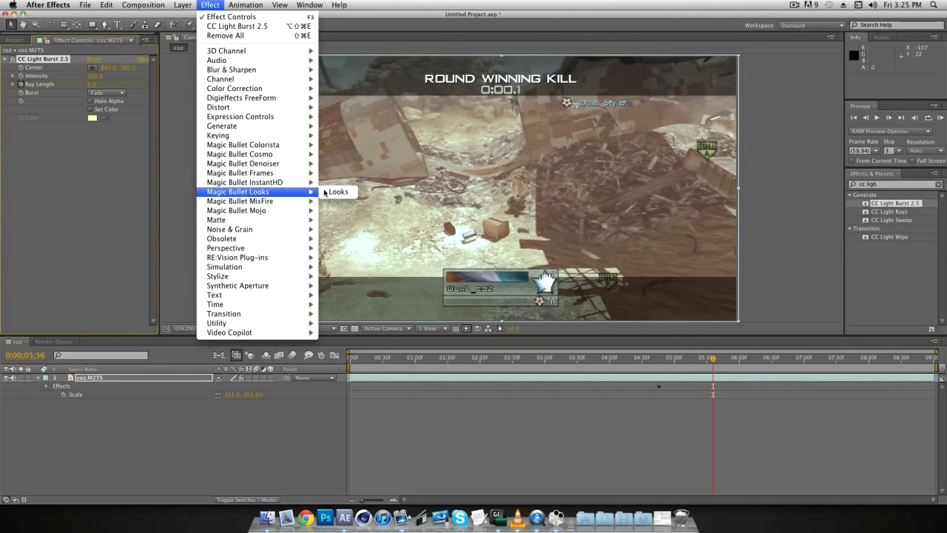
click(337, 192)
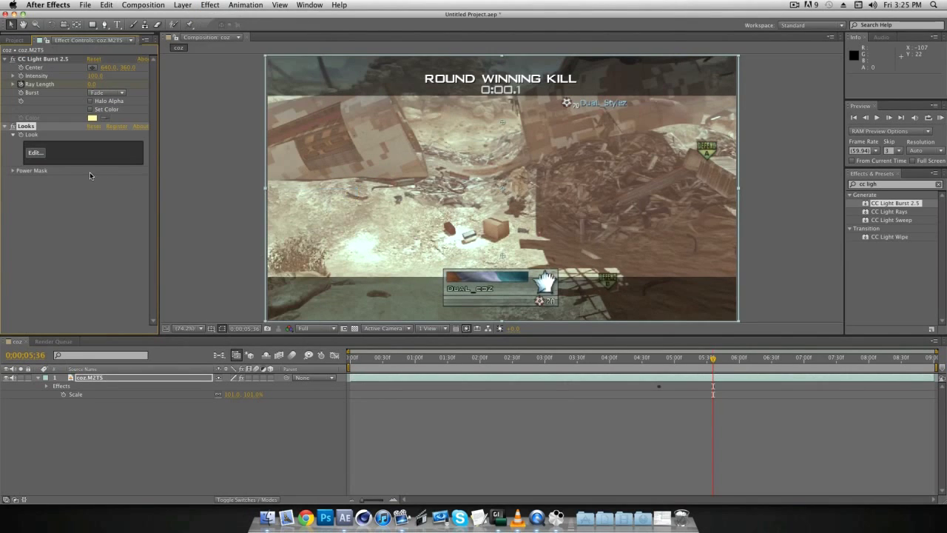
click(34, 153)
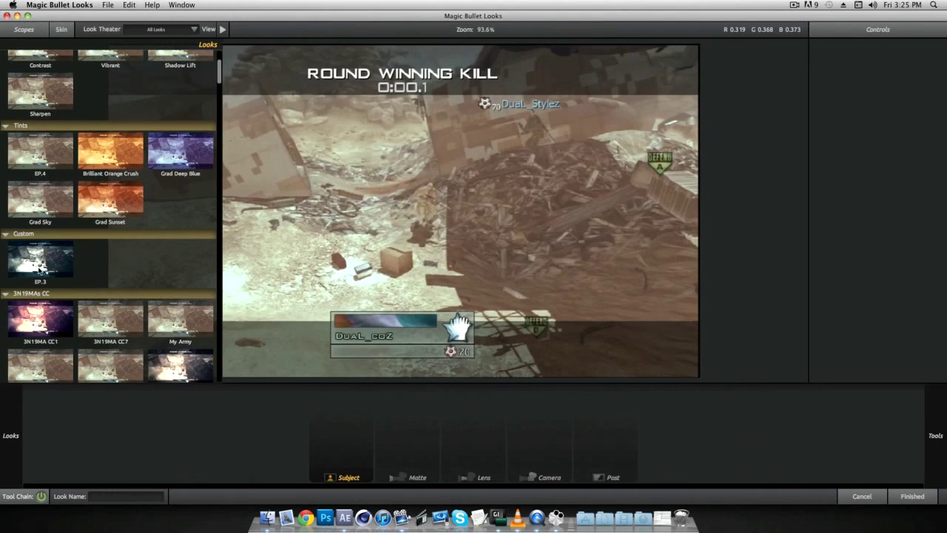
click(40, 262)
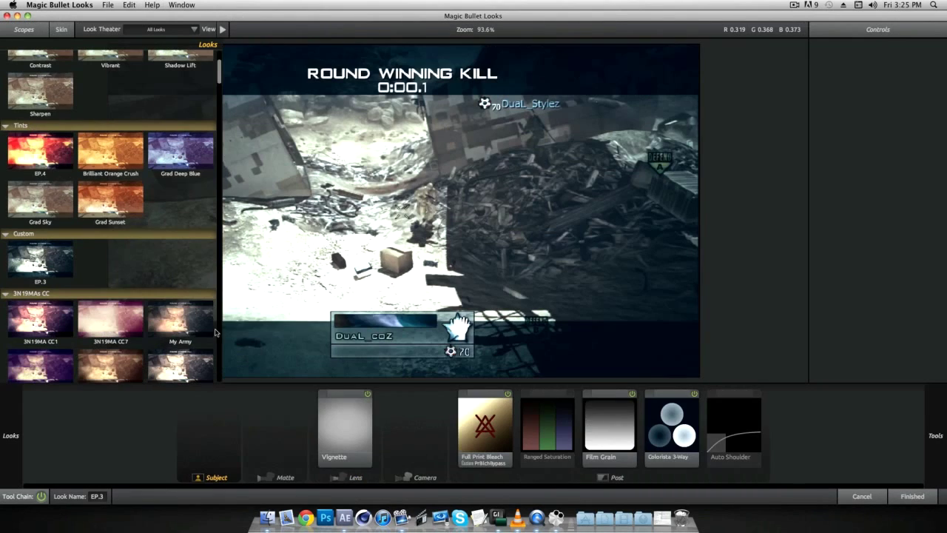
click(910, 496)
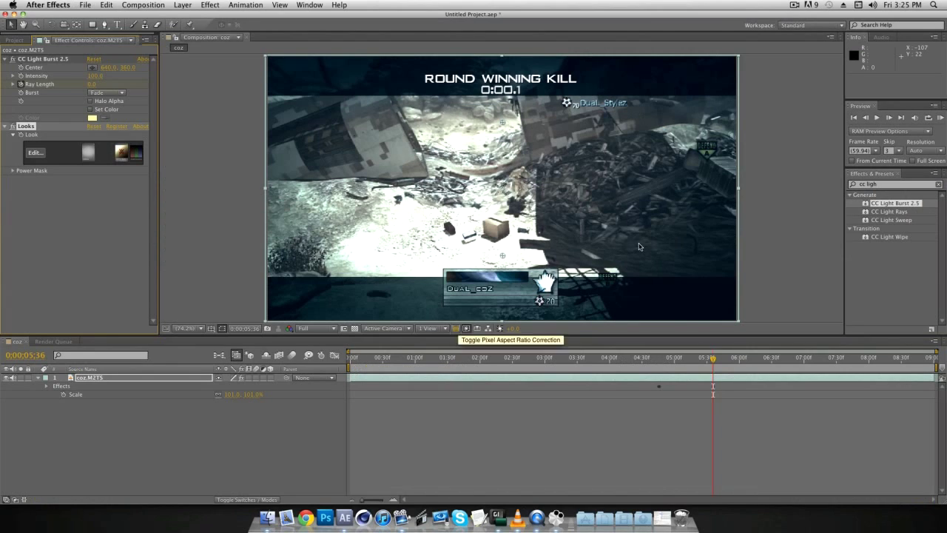
click(941, 119)
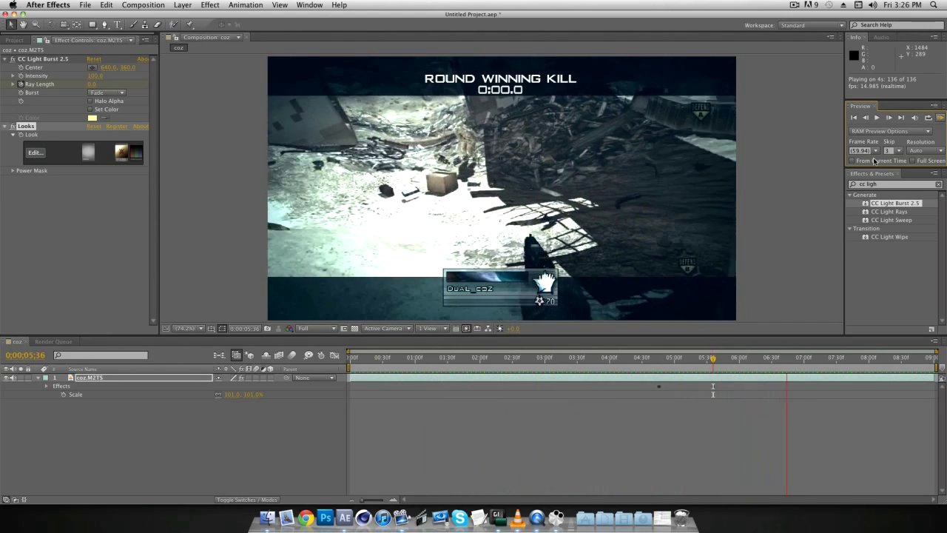
key(space)
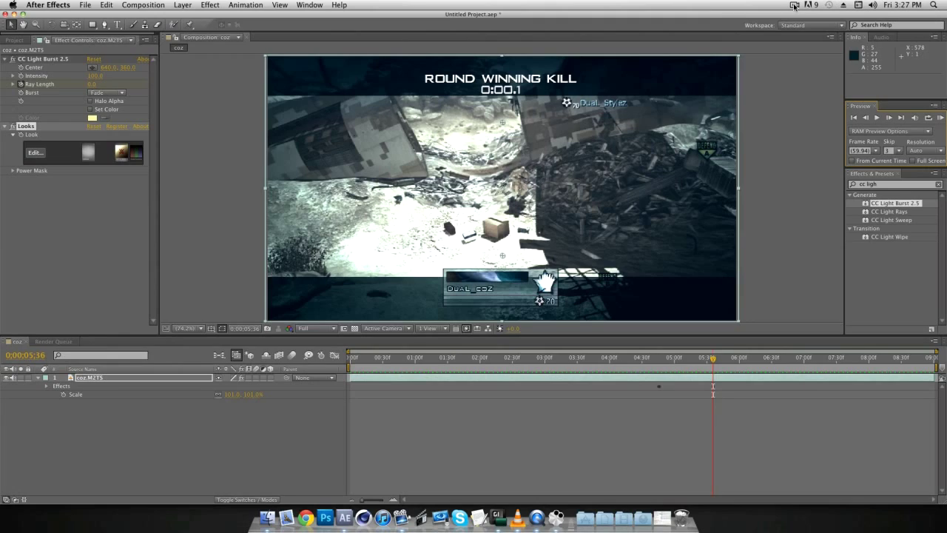
Step: Stop the RAM preview playback on the graded coz composition
click(794, 6)
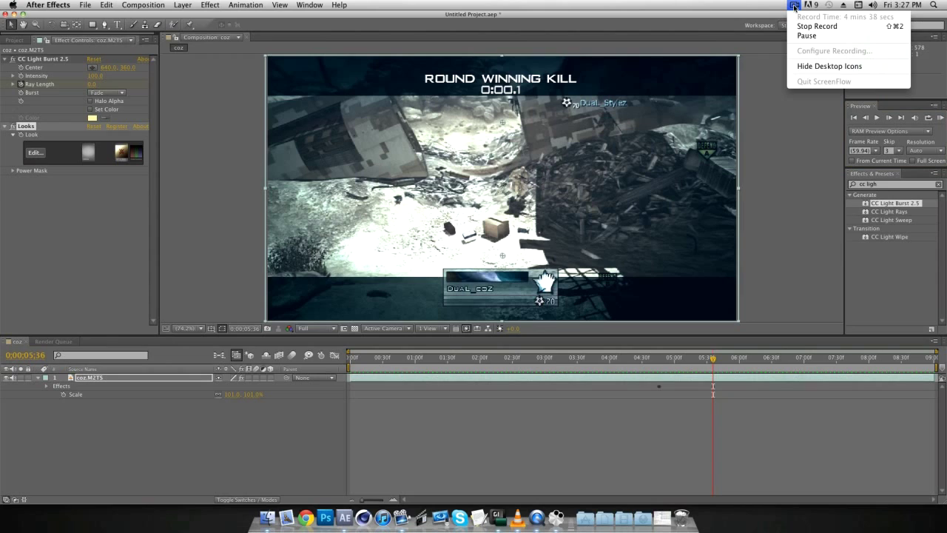